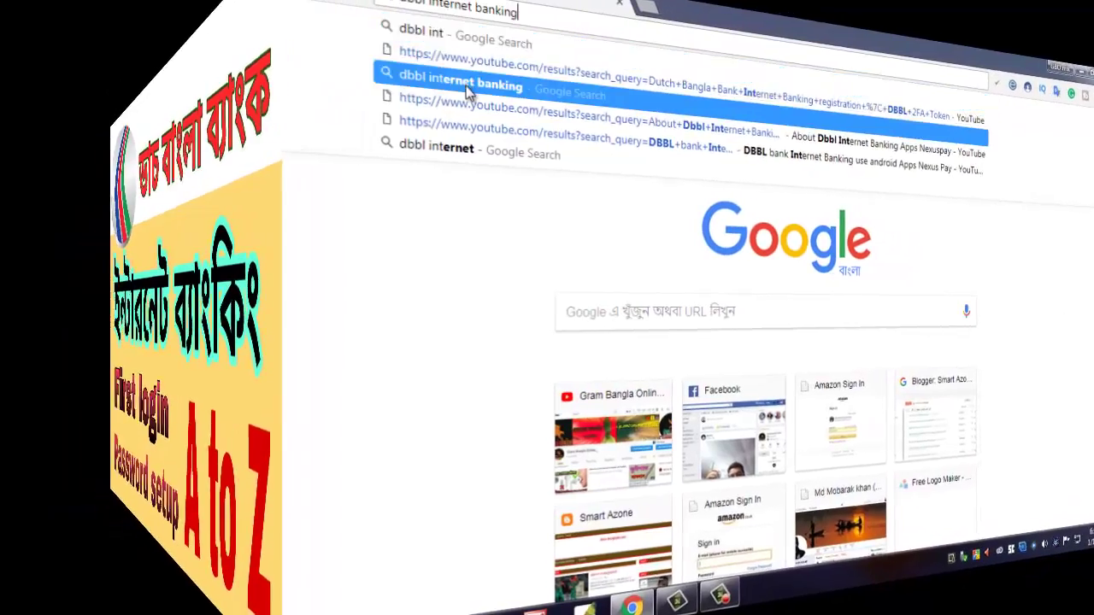
# Search for "dbbl internet banking" and open the Internet Banking login page from Dutch-Bangla Bank's site.
pyautogui.press('Return')
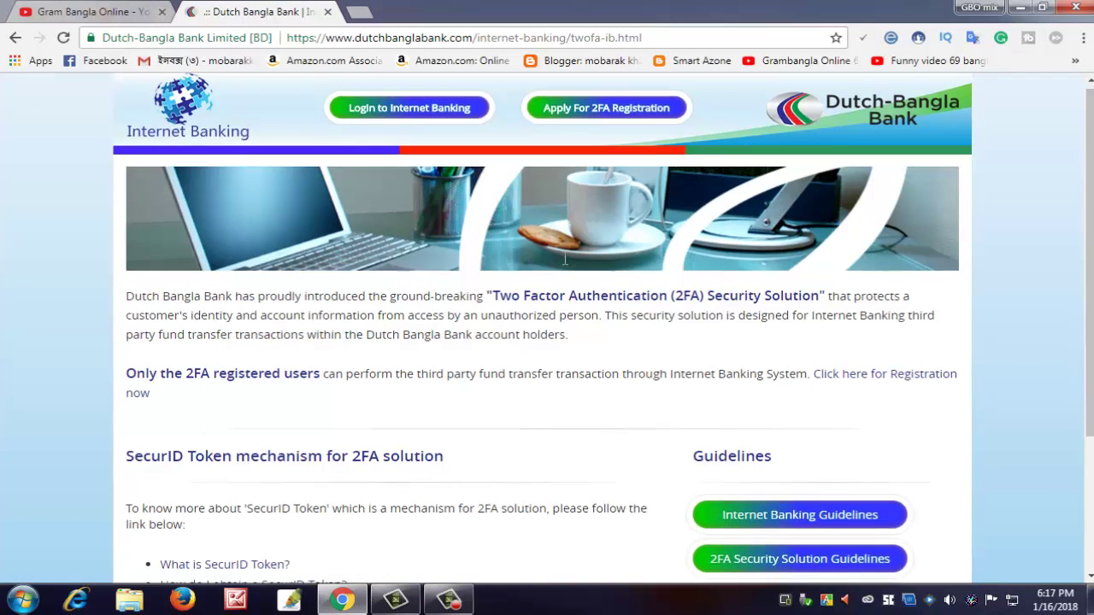
pyautogui.scroll(-2, 568, 273)
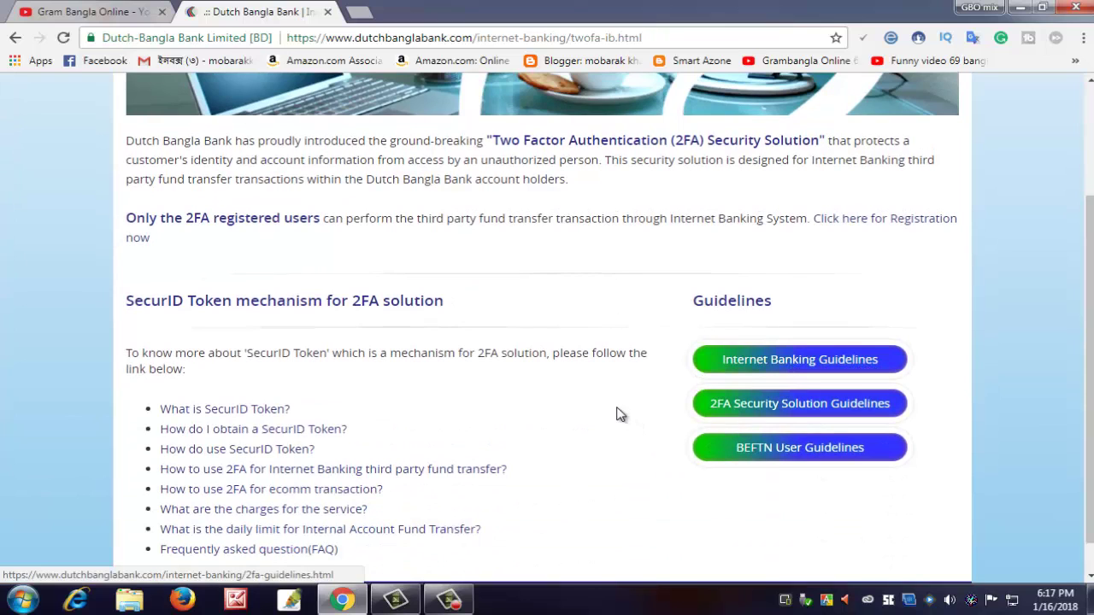
pyautogui.scroll(2, 618, 415)
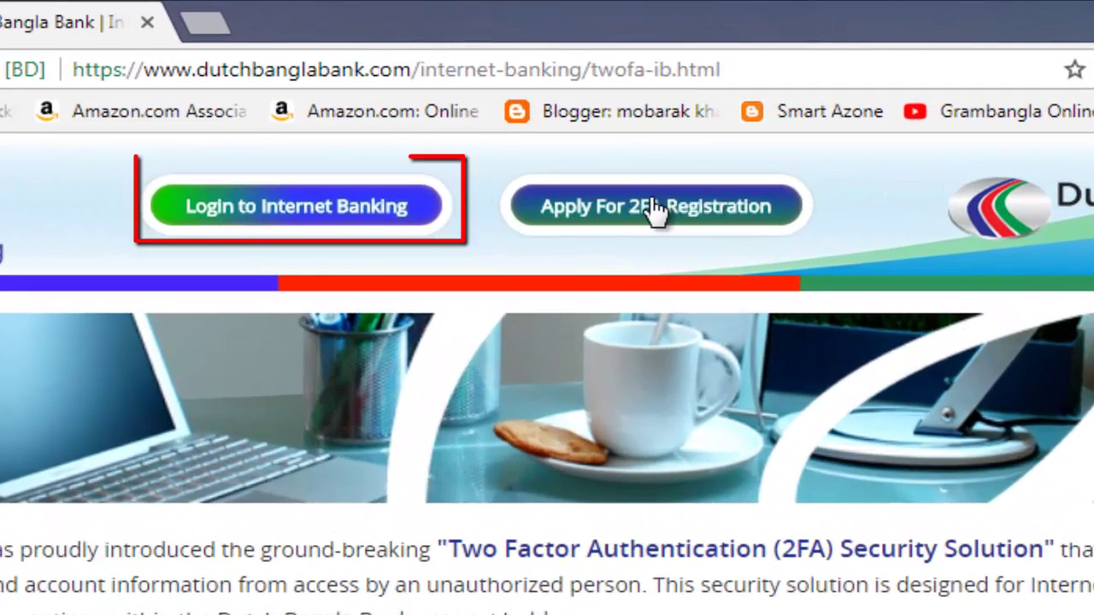
pyautogui.click(294, 218)
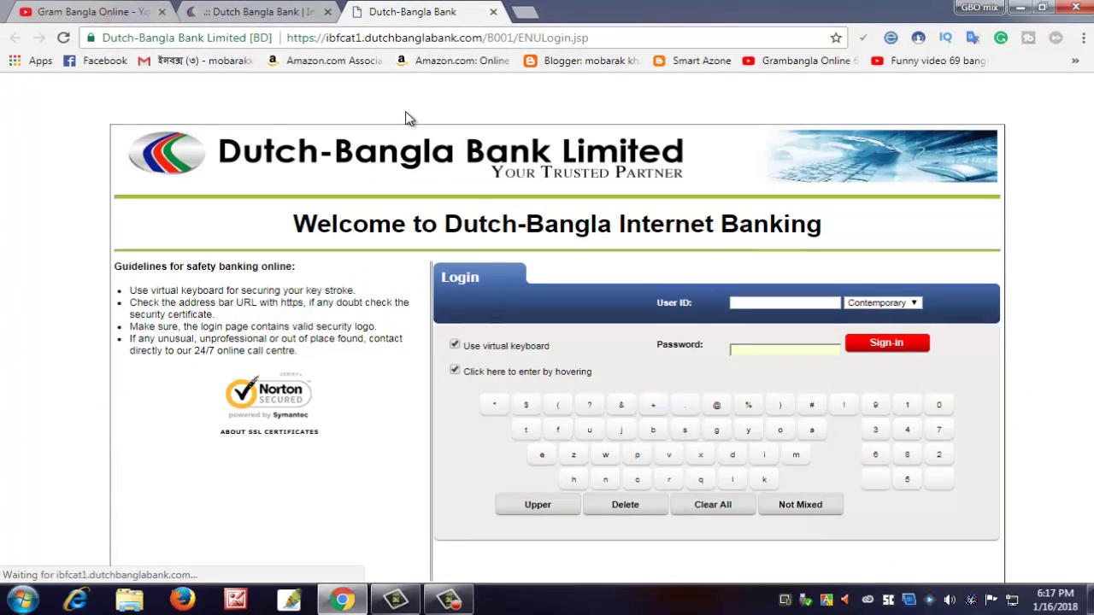
# Enter the customer's user ID and the bank-issued password, and sign in to Dutch-Bangla Internet Banking.
pyautogui.click(762, 301)
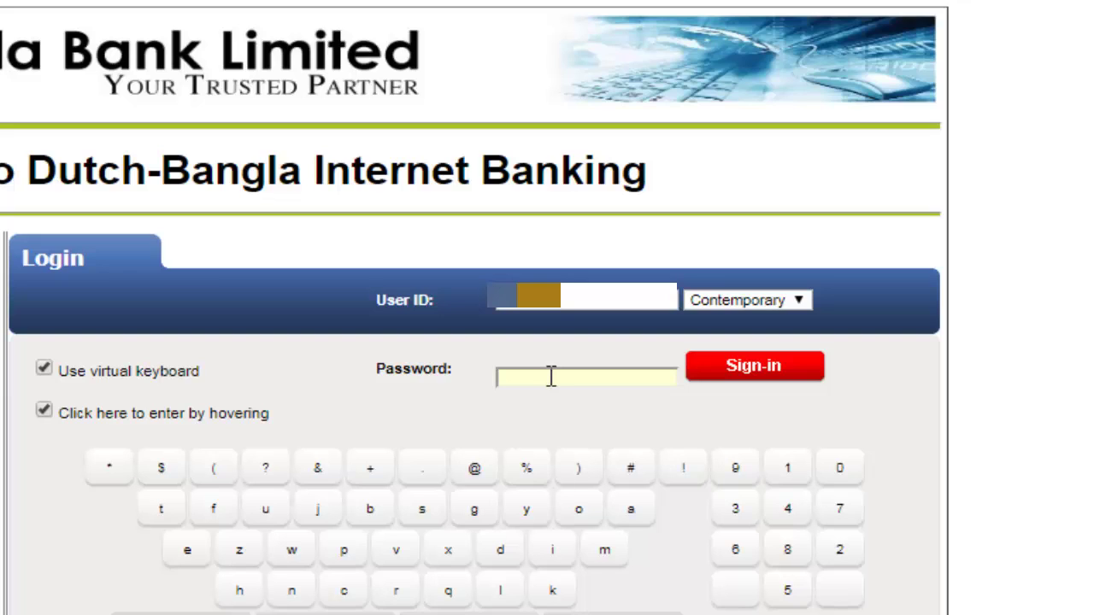
pyautogui.press('capslock')
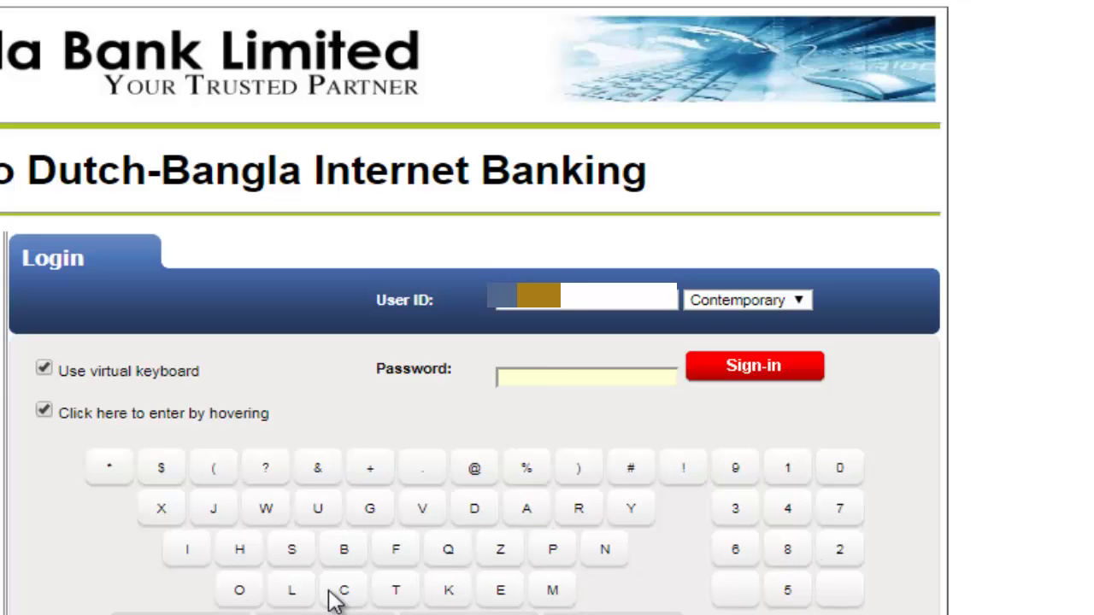
pyautogui.moveTo(242, 594)
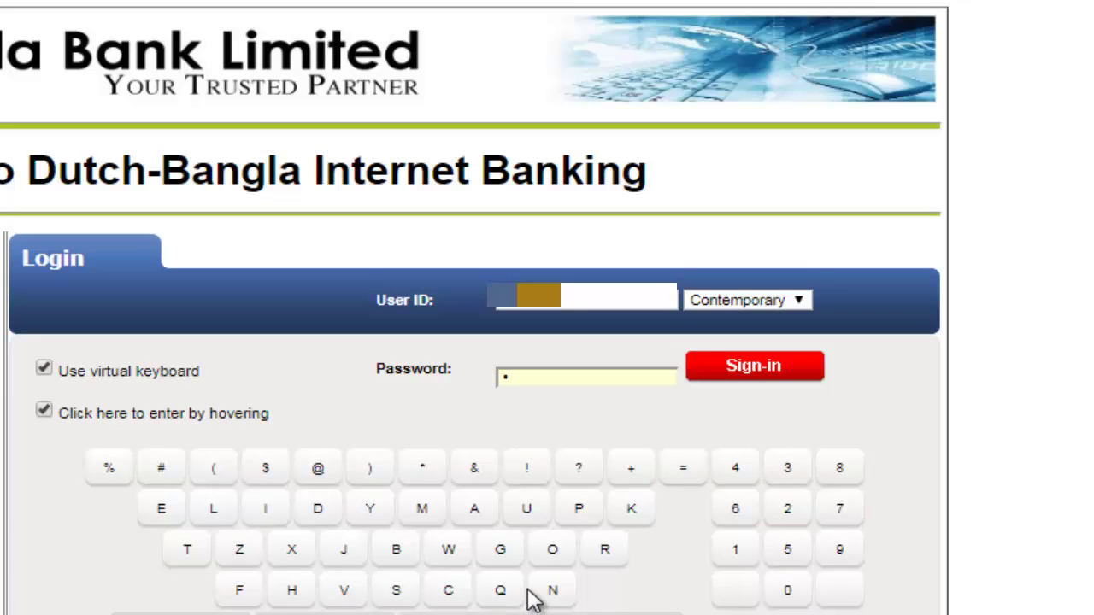
pyautogui.moveTo(236, 554)
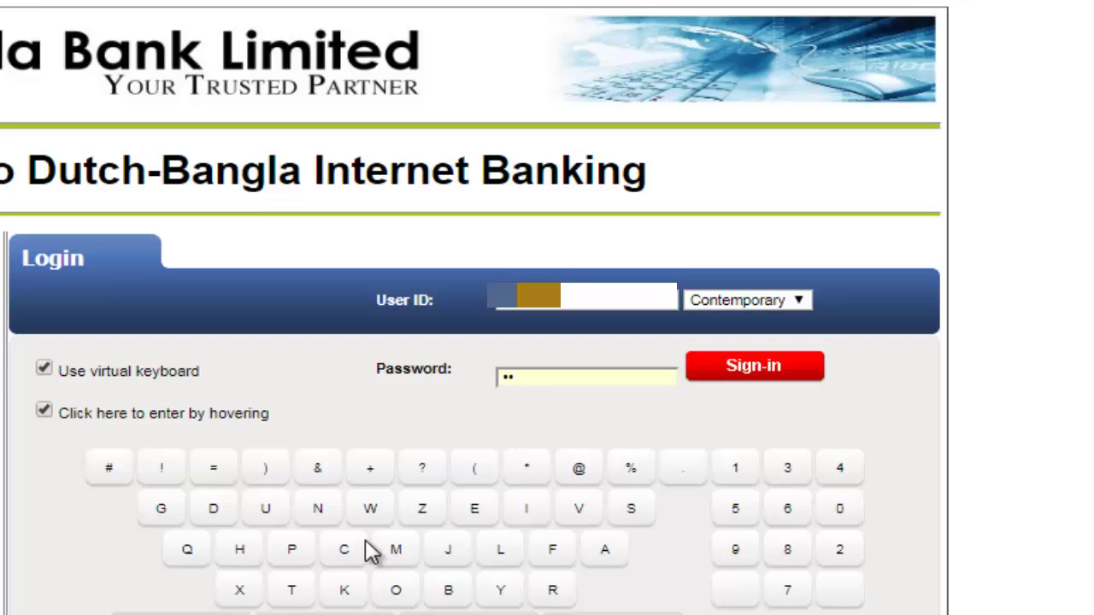
pyautogui.moveTo(579, 510)
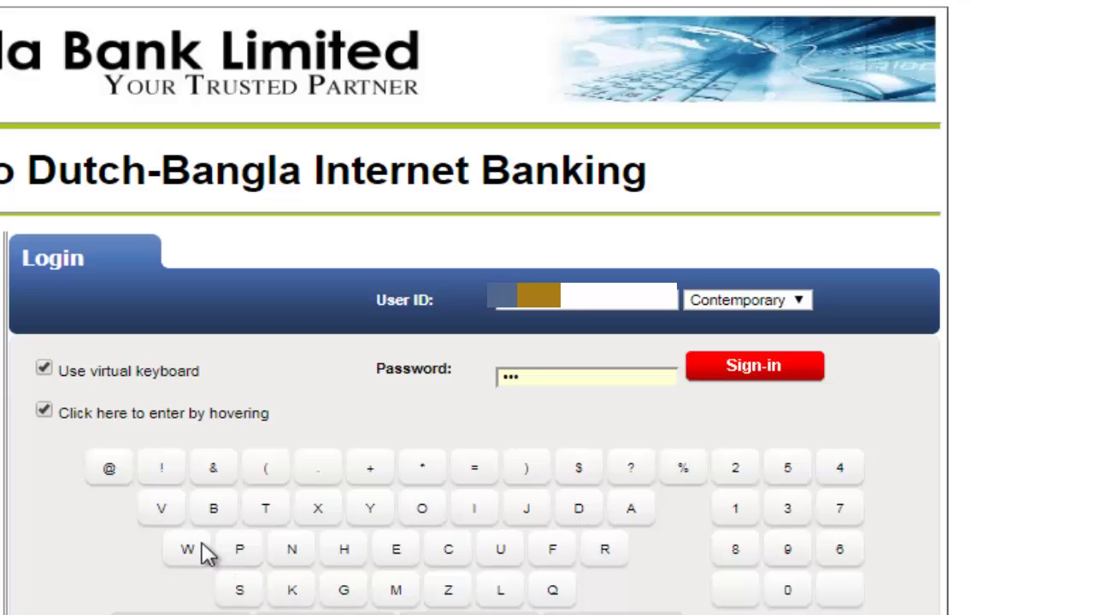
pyautogui.moveTo(192, 554)
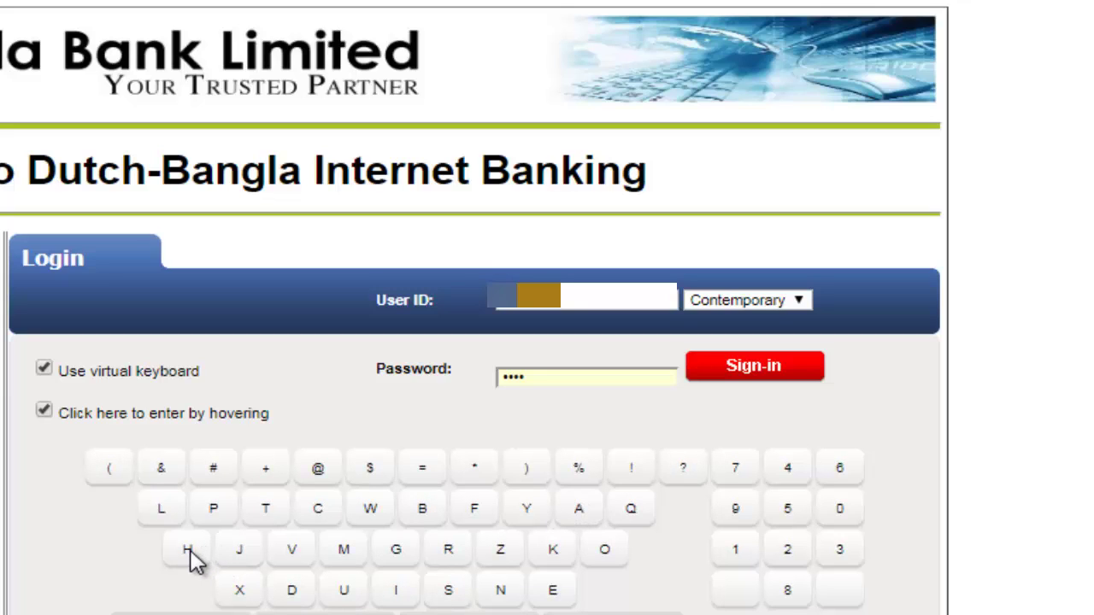
pyautogui.moveTo(358, 612)
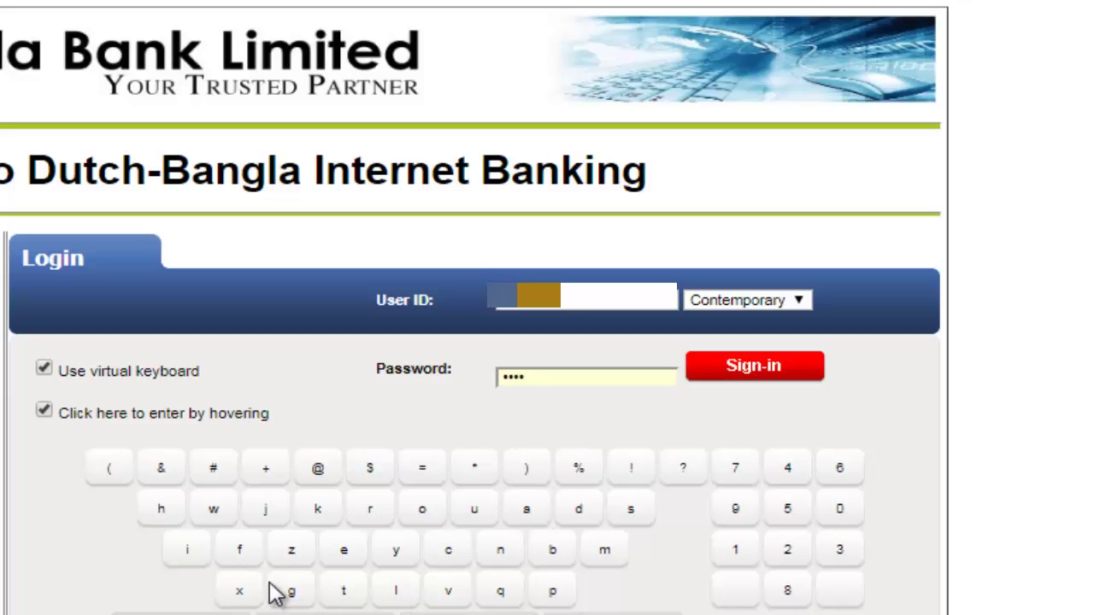
pyautogui.moveTo(555, 593)
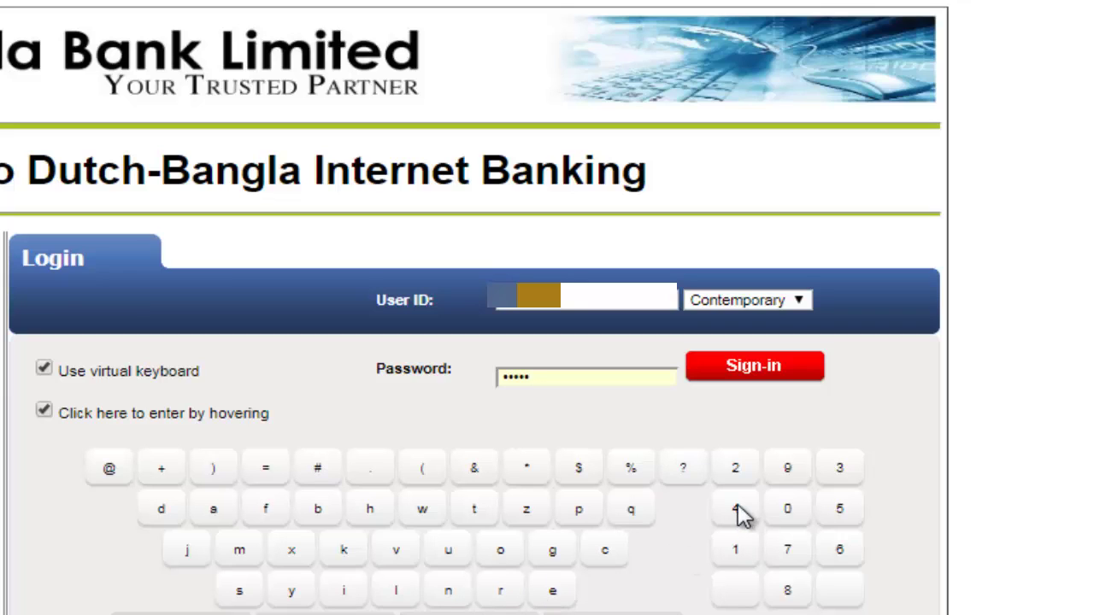
pyautogui.moveTo(738, 511)
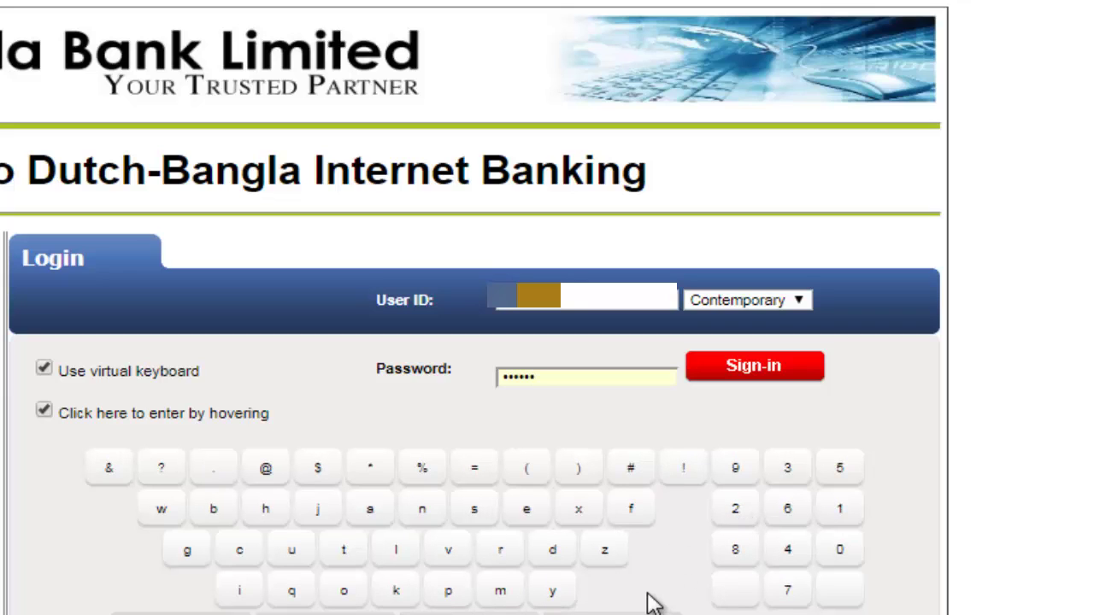
pyautogui.moveTo(410, 611)
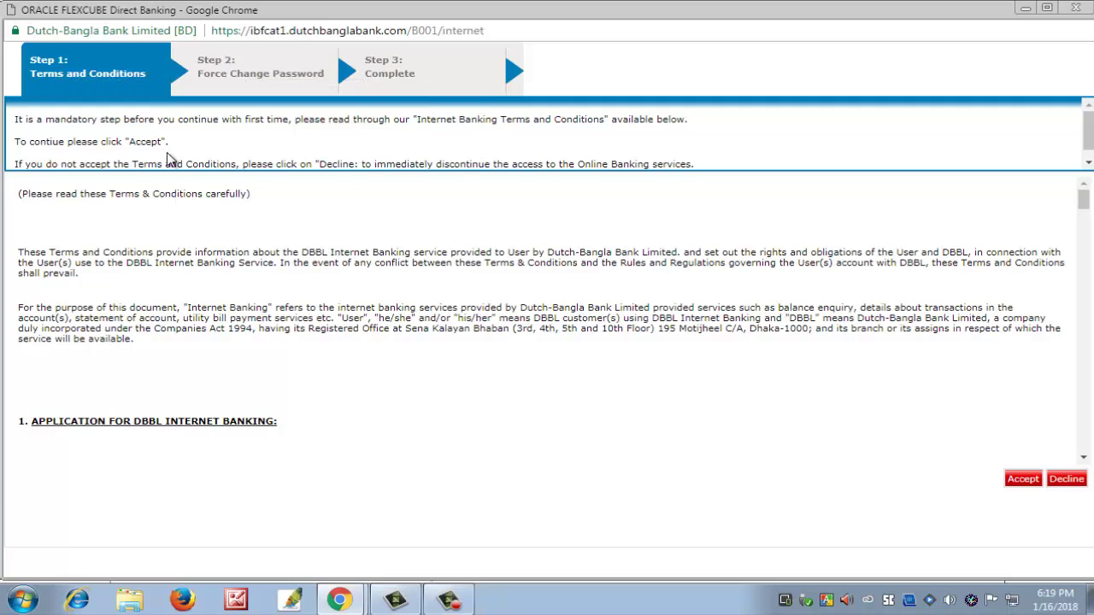
# Review the full Internet Banking Terms and Conditions and accept them.
pyautogui.scroll(-1, 75, 241)
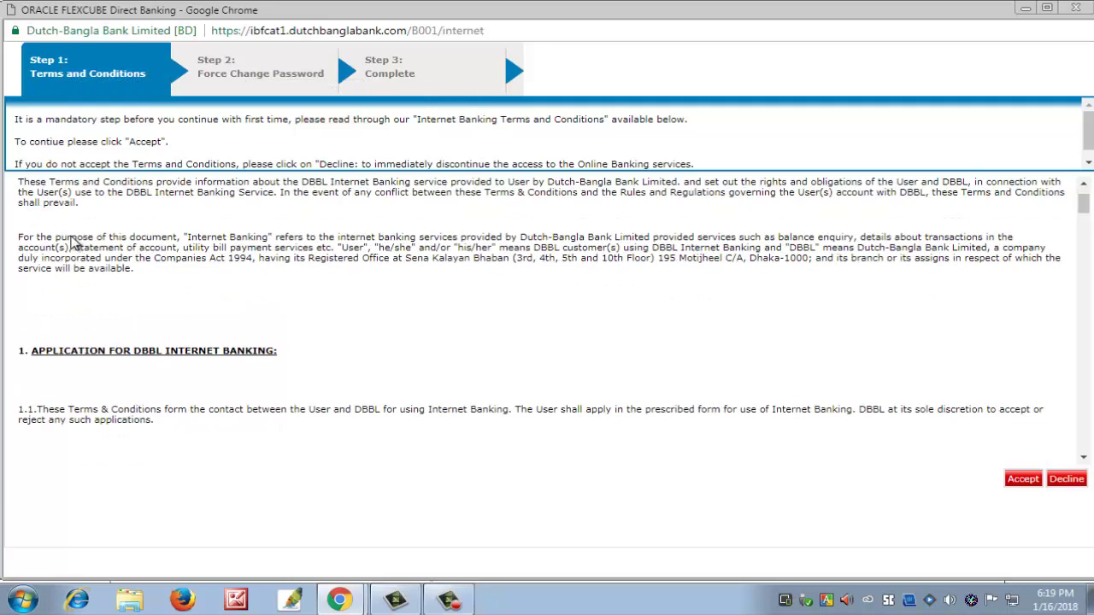
pyautogui.scroll(-8, 205, 244)
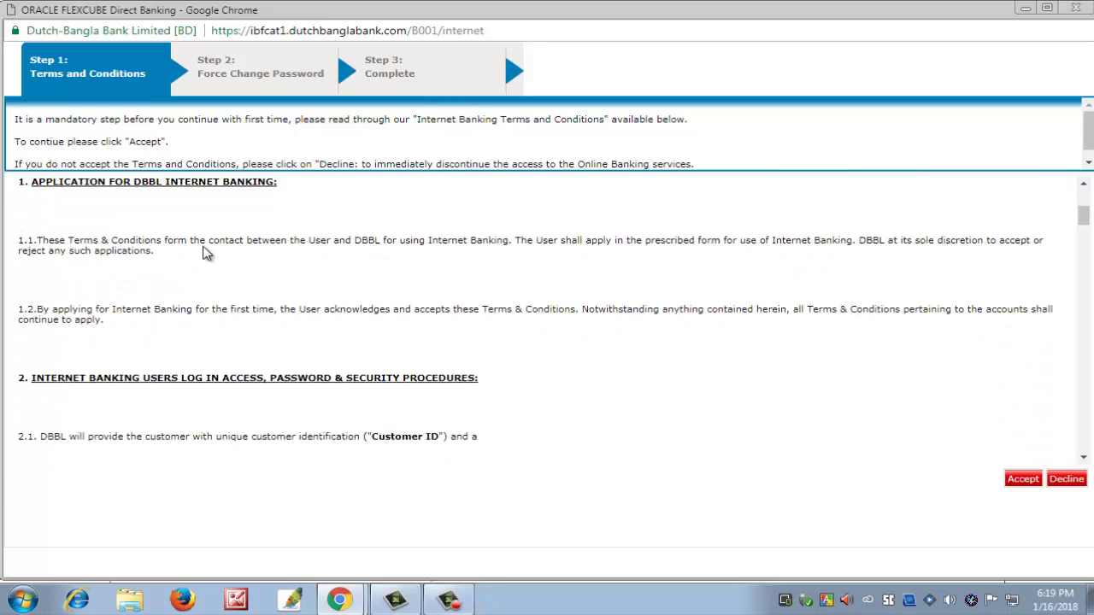
pyautogui.scroll(-10, 206, 254)
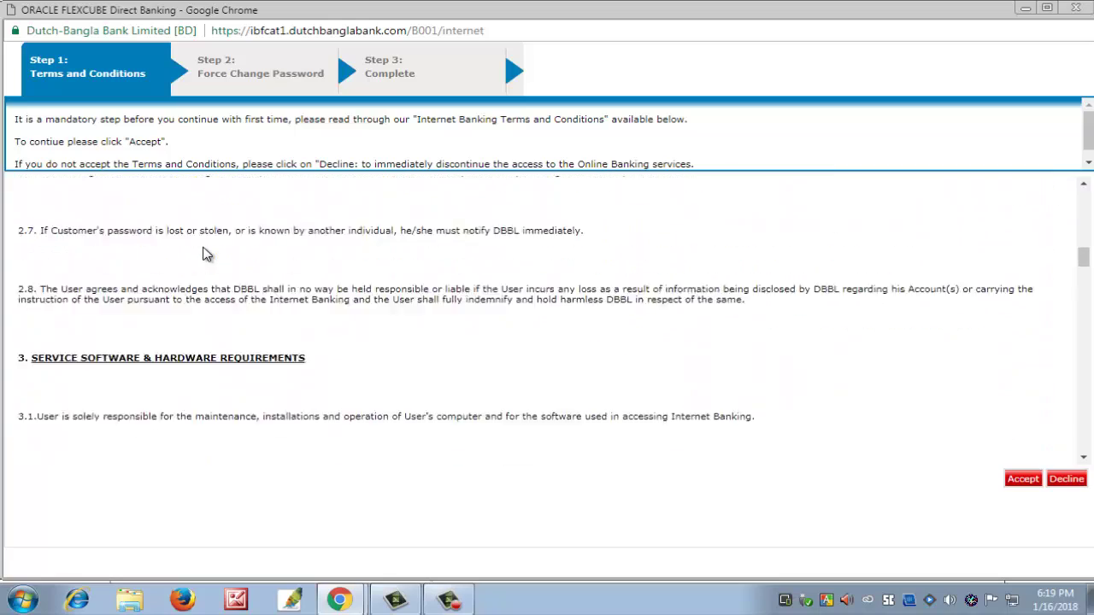
pyautogui.scroll(-1, 205, 254)
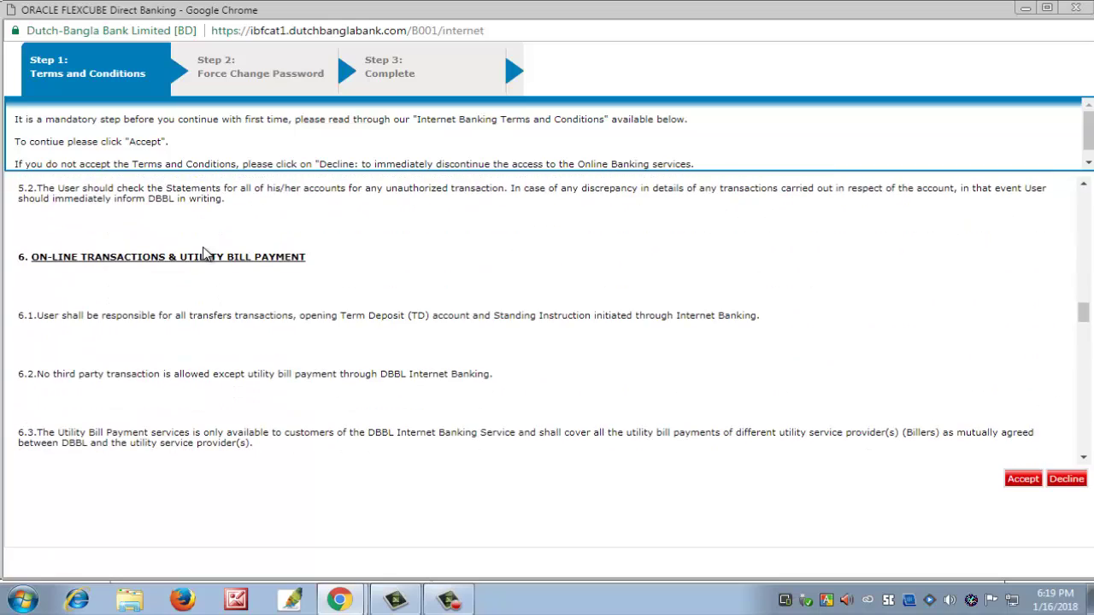
pyautogui.scroll(-14, 254, 282)
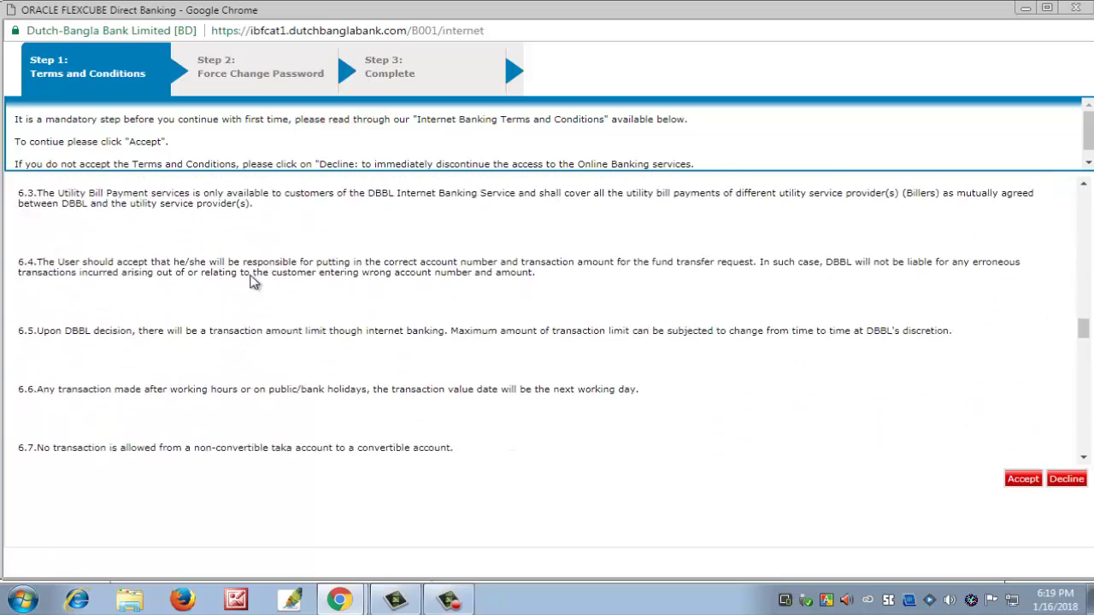
pyautogui.scroll(-10, 253, 282)
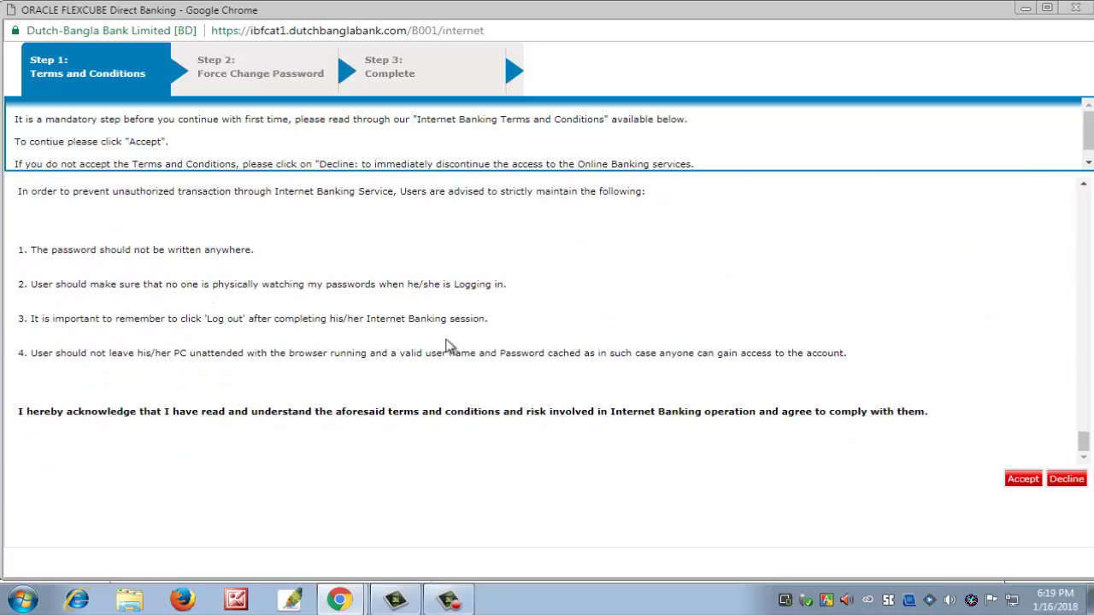
pyautogui.scroll(20, 744, 371)
pyautogui.scroll(20, 543, 283)
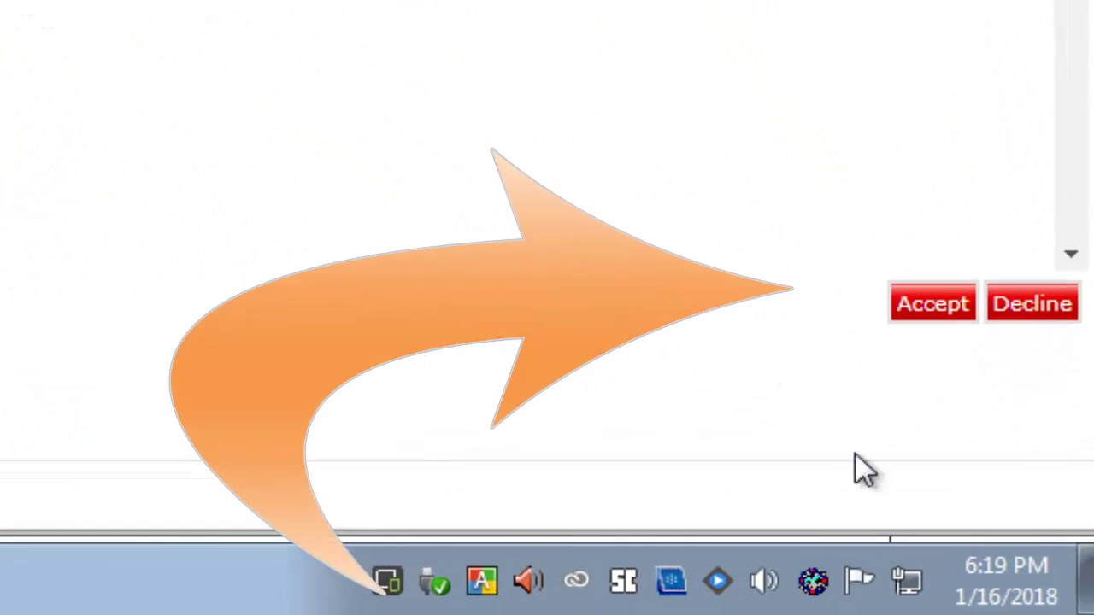
pyautogui.click(934, 305)
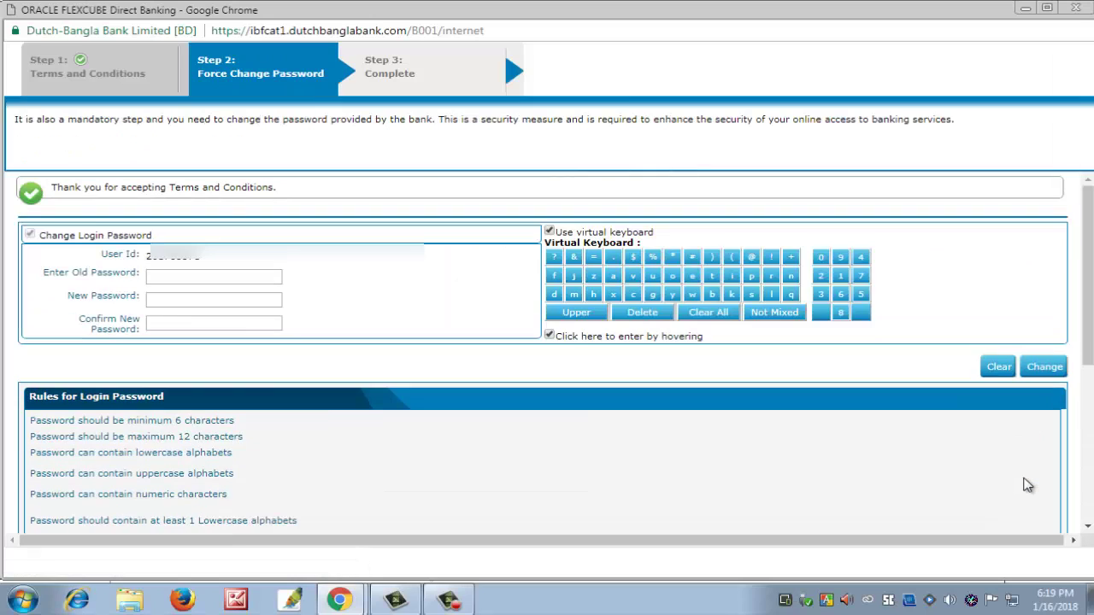
# Fill in the old password, the new password and its confirmation for the forced login password change, and submit the change.
pyautogui.click(171, 276)
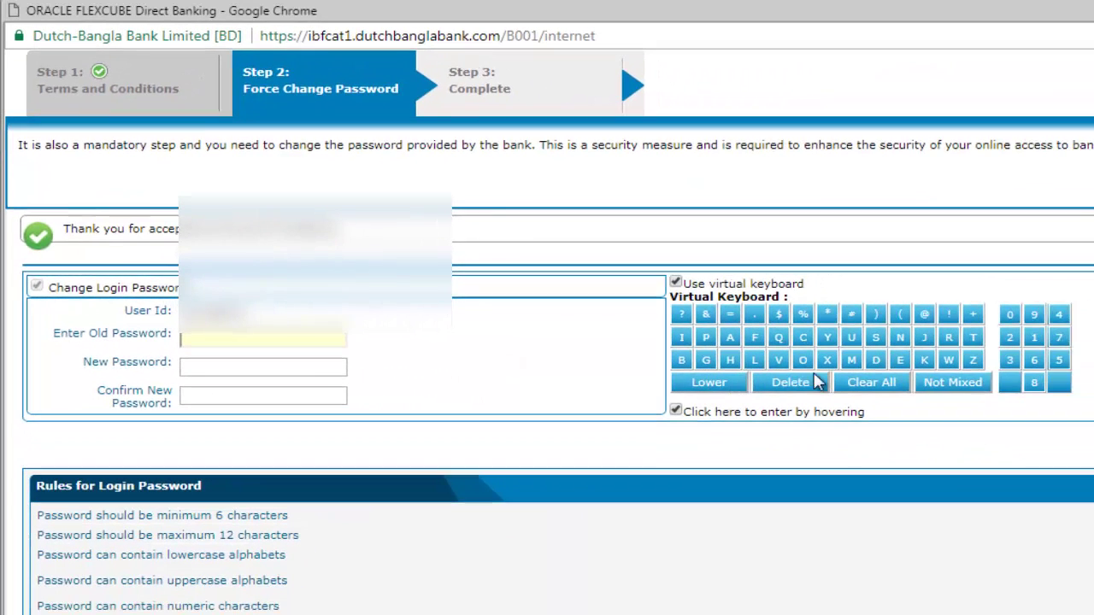
pyautogui.click(803, 364)
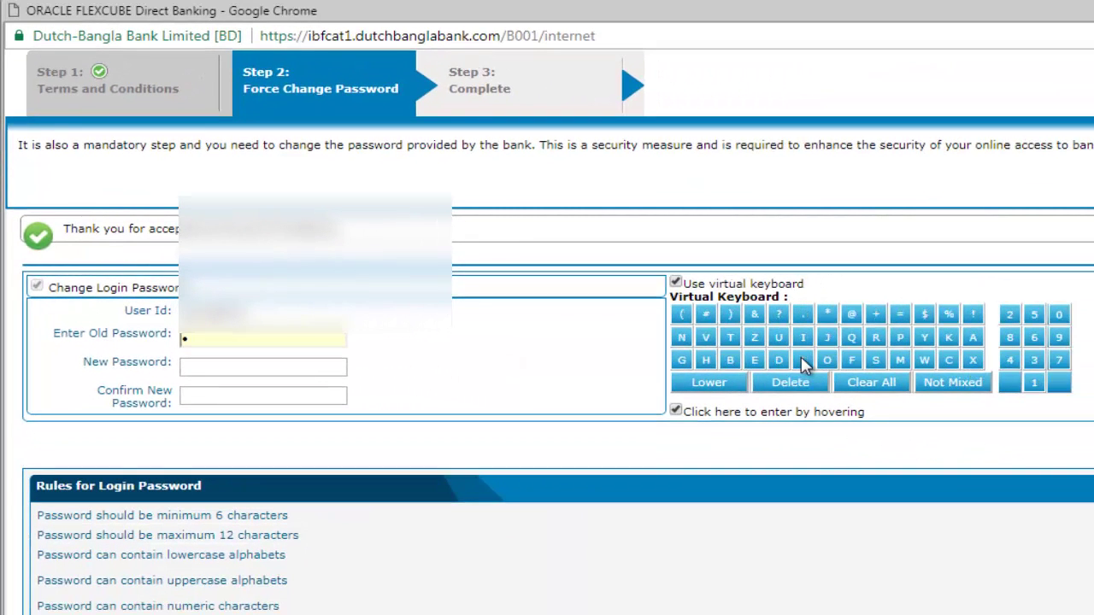
pyautogui.click(754, 340)
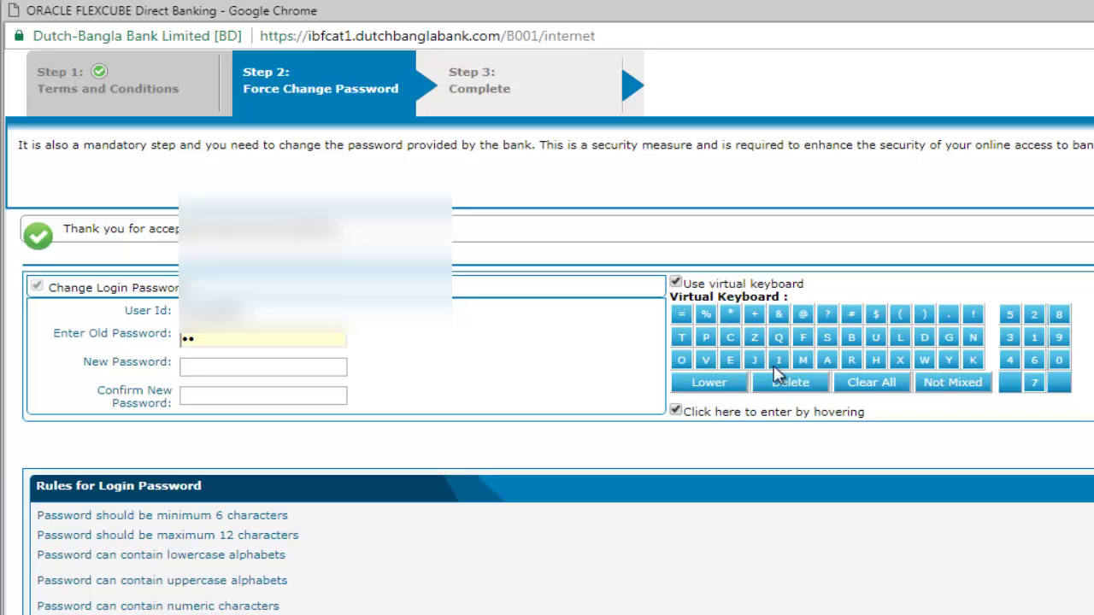
pyautogui.click(722, 362)
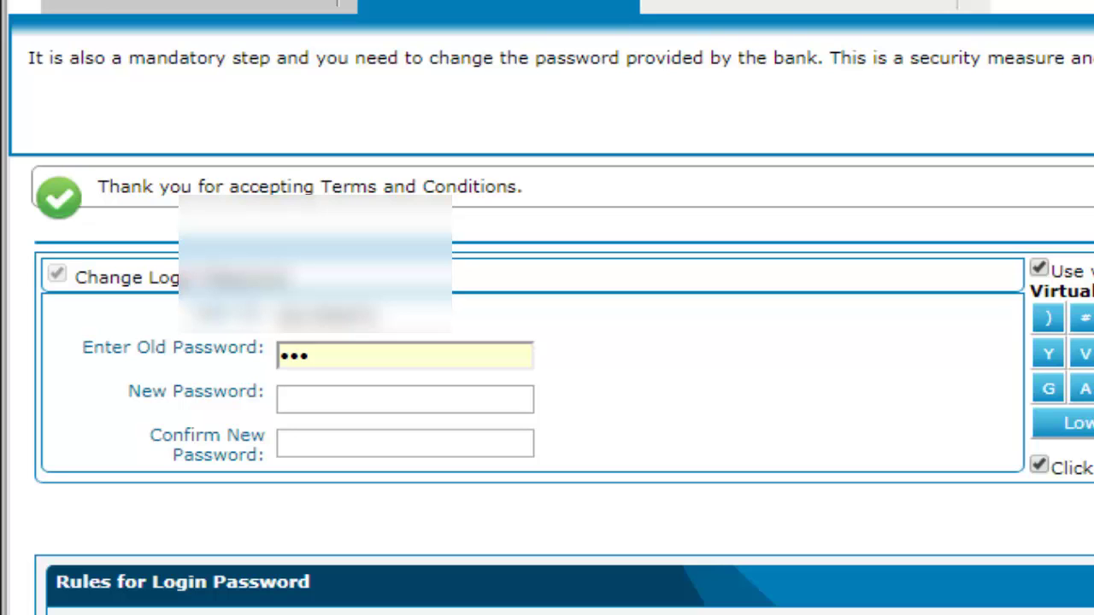
pyautogui.click(1079, 354)
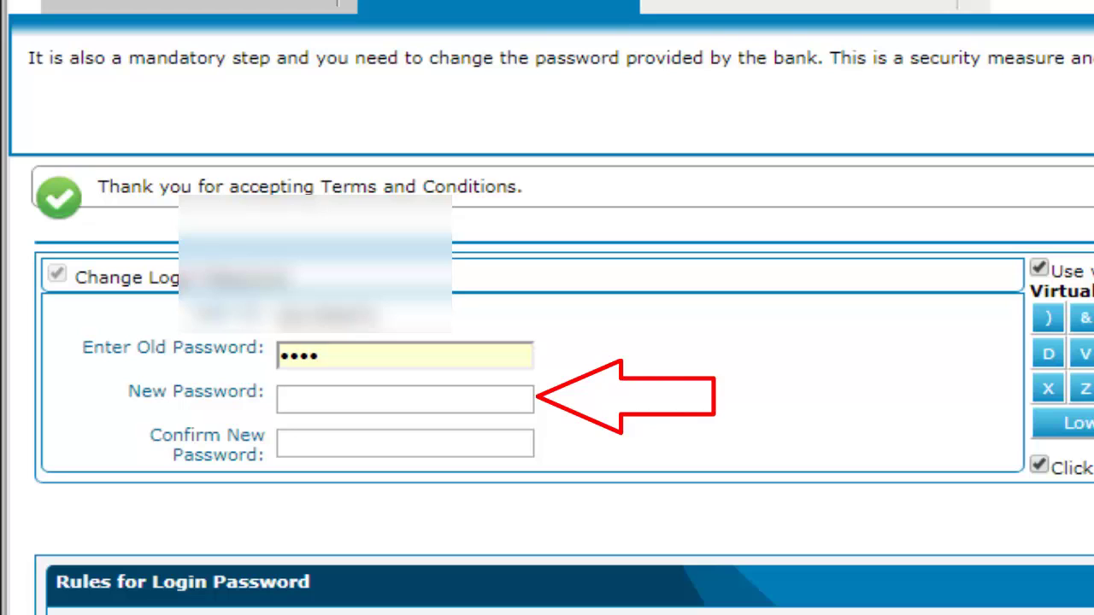
pyautogui.click(1086, 354)
pyautogui.click(1089, 424)
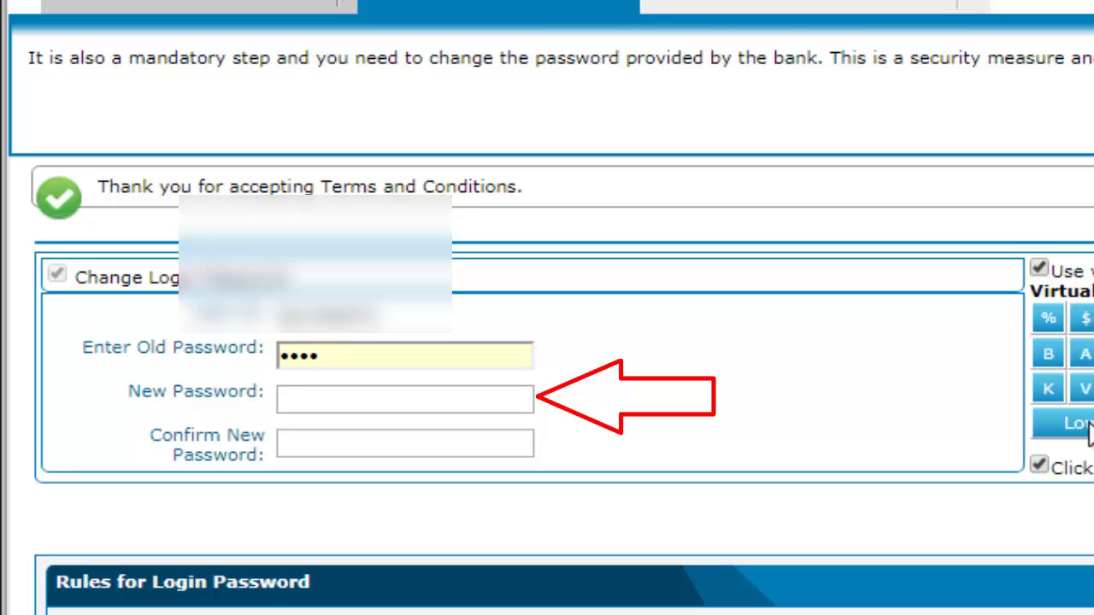
pyautogui.click(1090, 426)
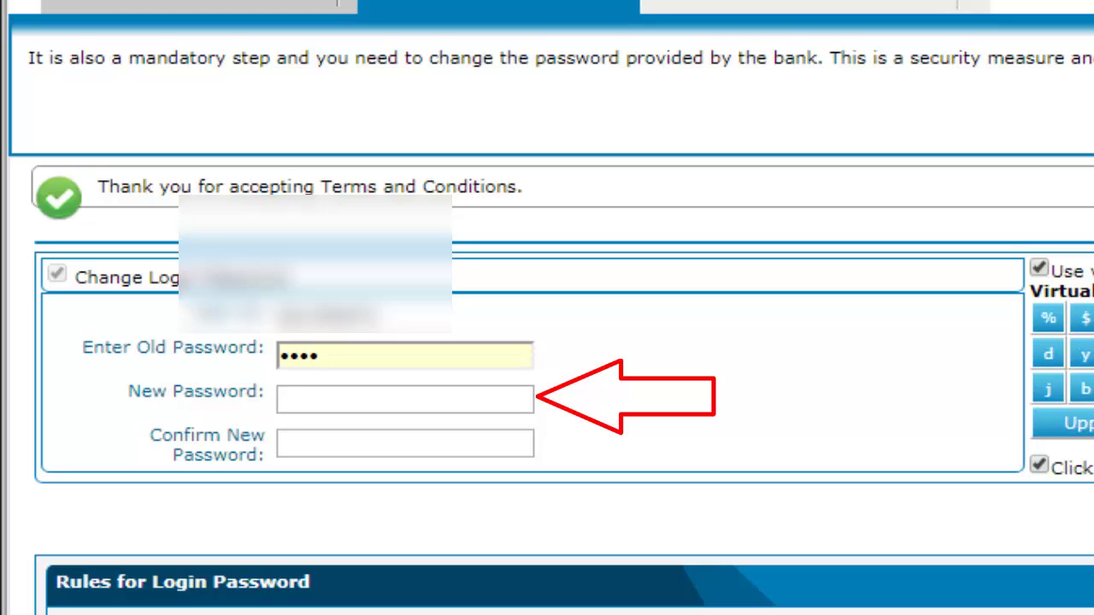
pyautogui.click(1086, 354)
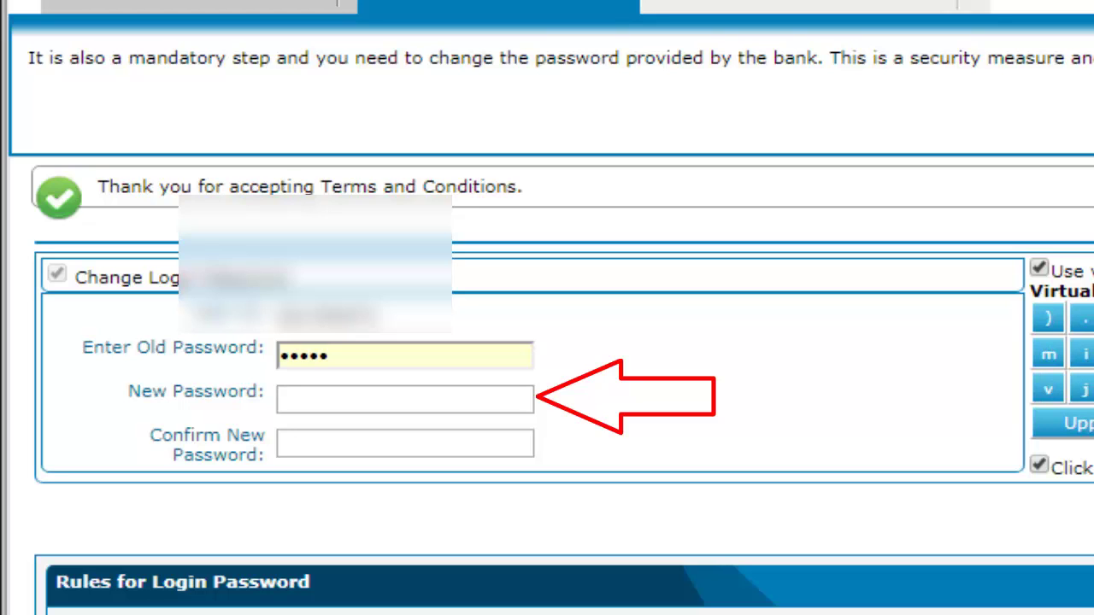
pyautogui.click(1049, 354)
pyautogui.click(1086, 424)
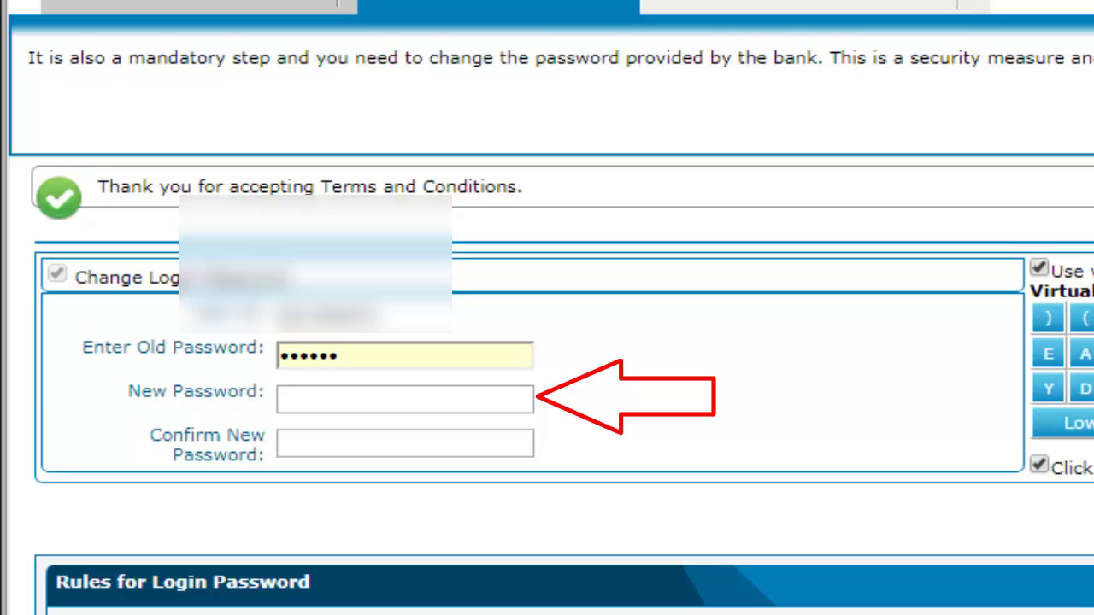
pyautogui.click(1085, 389)
pyautogui.click(1086, 389)
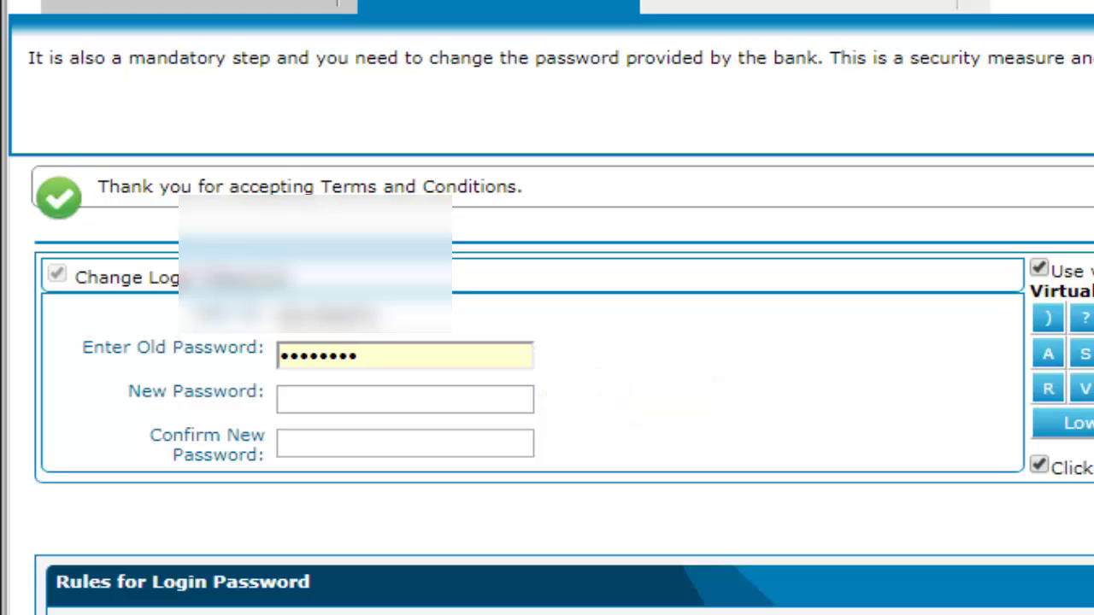
pyautogui.click(1085, 389)
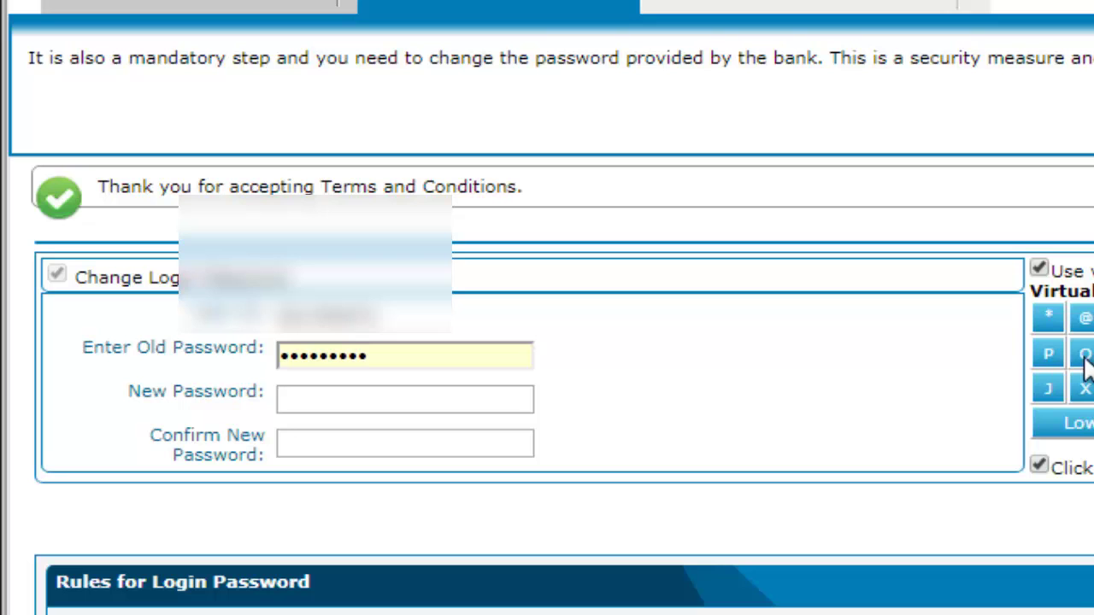
pyautogui.click(1045, 355)
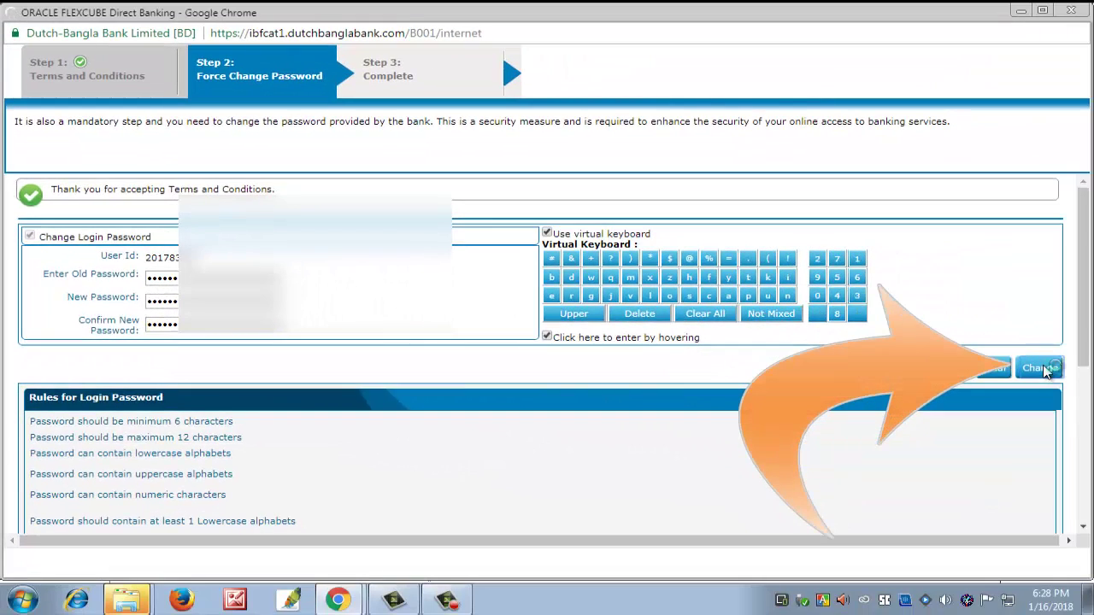
pyautogui.click(1041, 369)
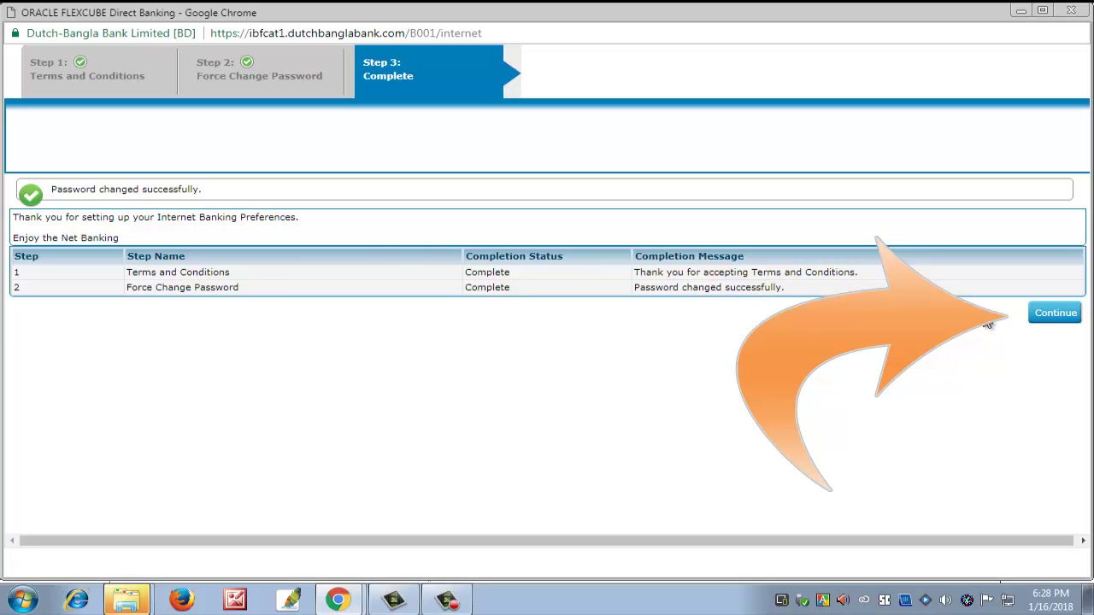
# Continue from the completed first-time setup to the Internet Banking dashboard and accept the Adobe Flash Player prompt.
pyautogui.click(1043, 318)
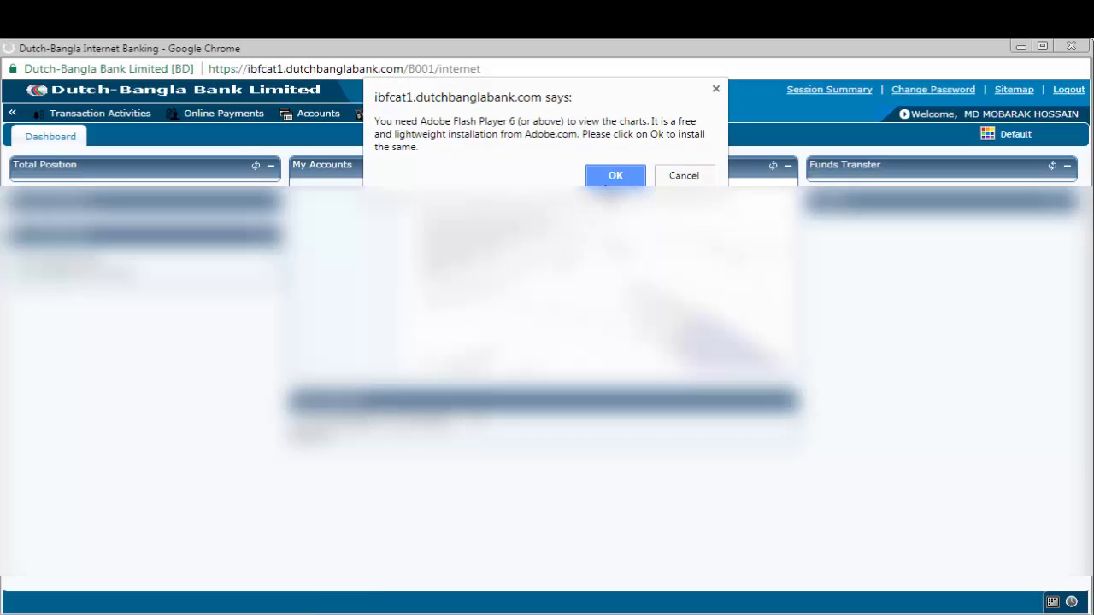
pyautogui.click(614, 176)
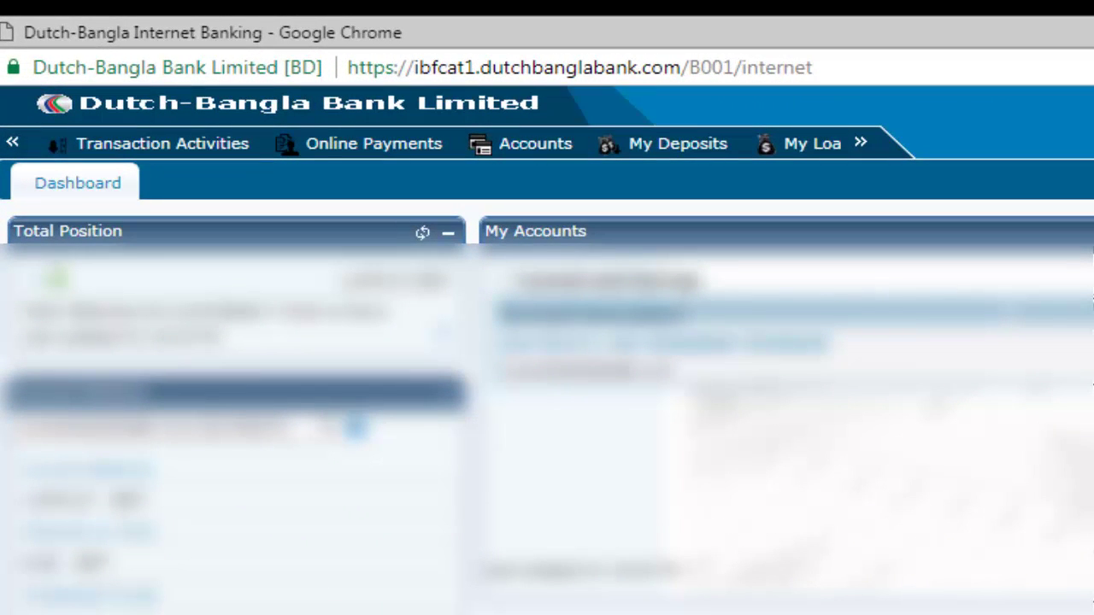
# Look over the Total Position and My Accounts sections on the Internet Banking dashboard.
pyautogui.scroll(-1, 547, 384)
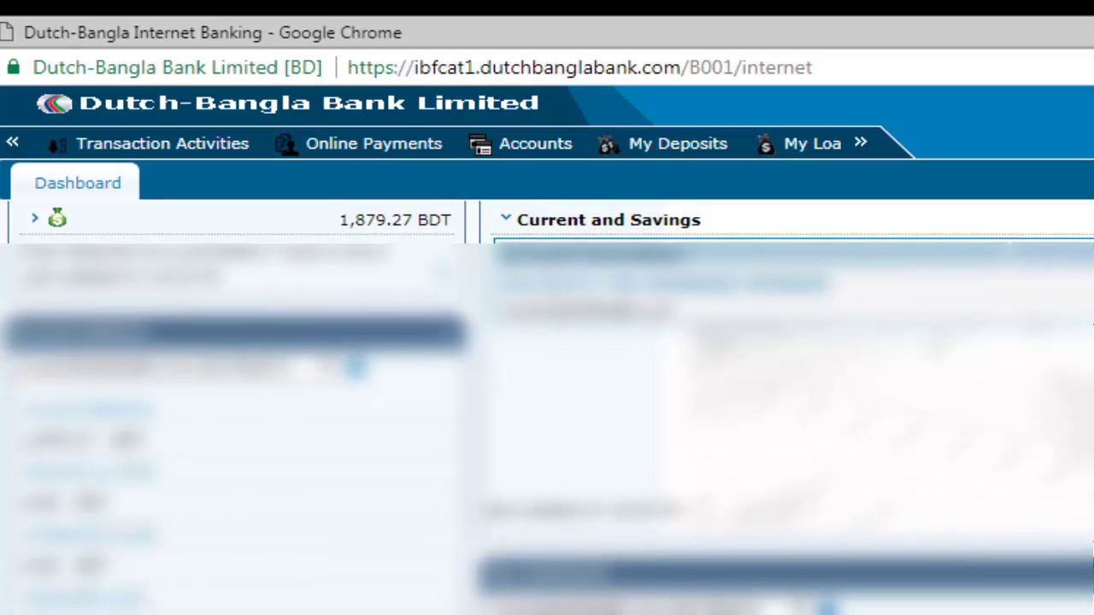
pyautogui.scroll(1, 548, 385)
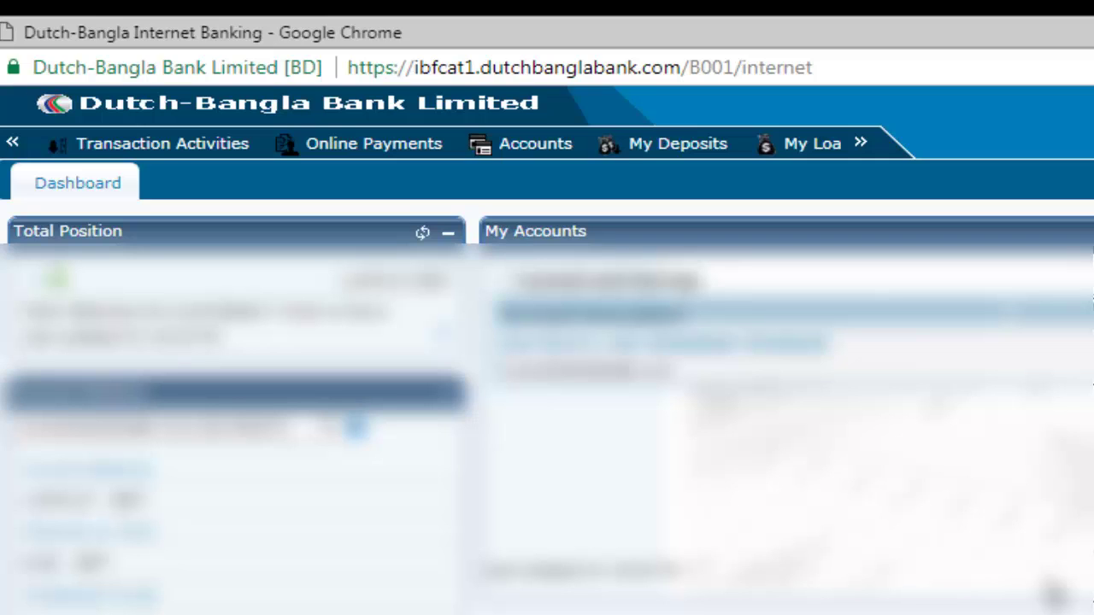
pyautogui.scroll(-1, 547, 410)
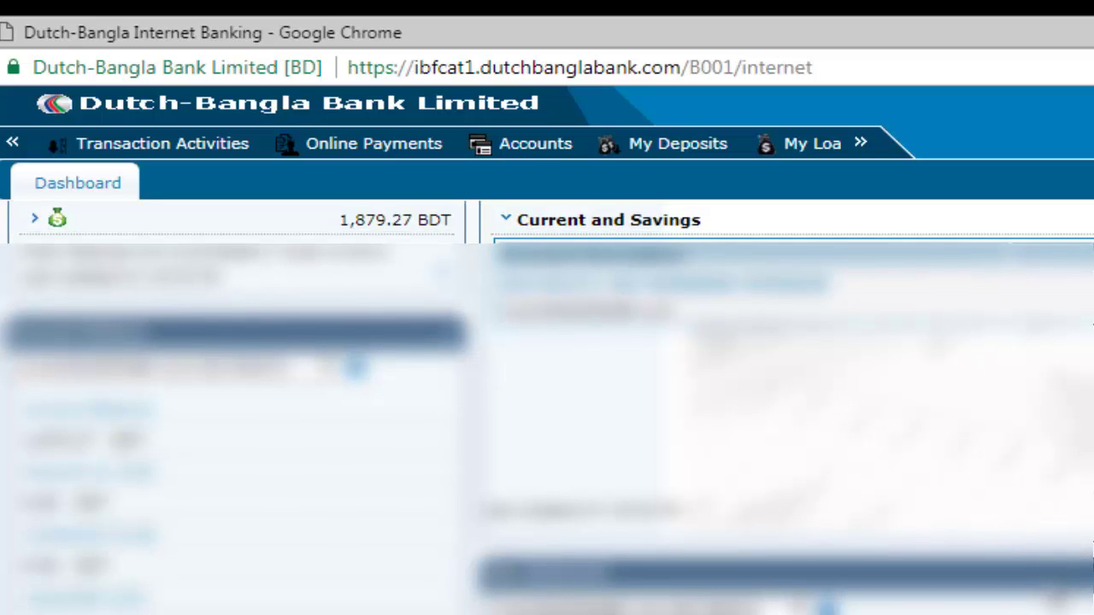
pyautogui.scroll(1, 547, 411)
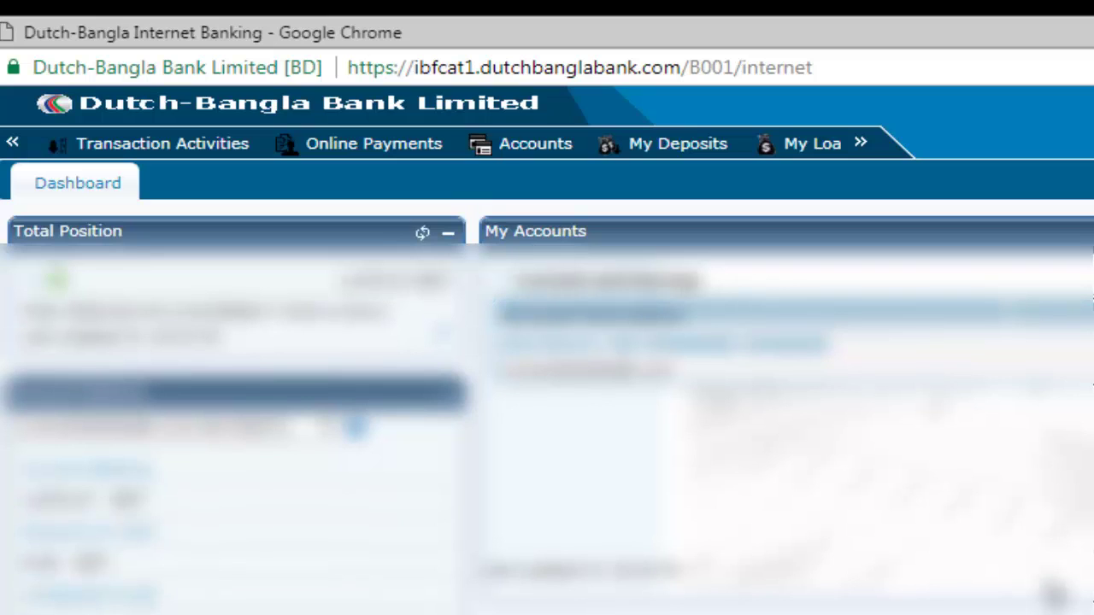
pyautogui.scroll(-1, 547, 410)
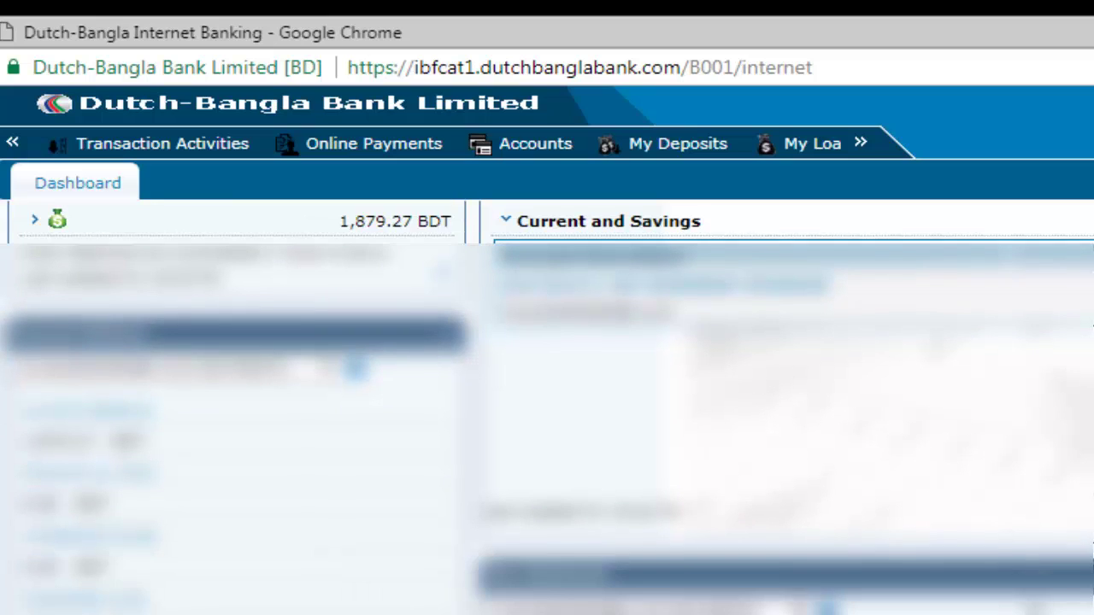